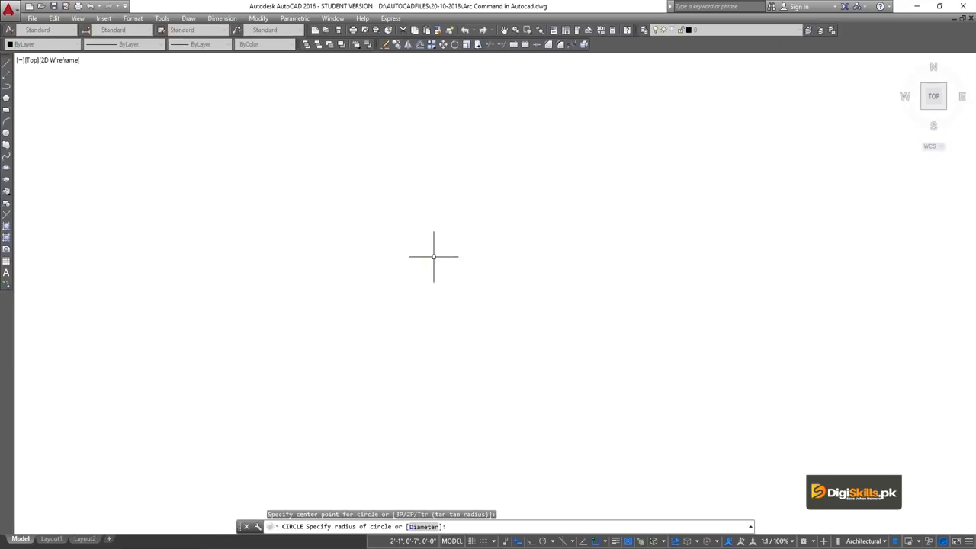
Finish the circle with a 10' radius and zoom to the drawing's extents
{"action": "key", "text": "Return"}
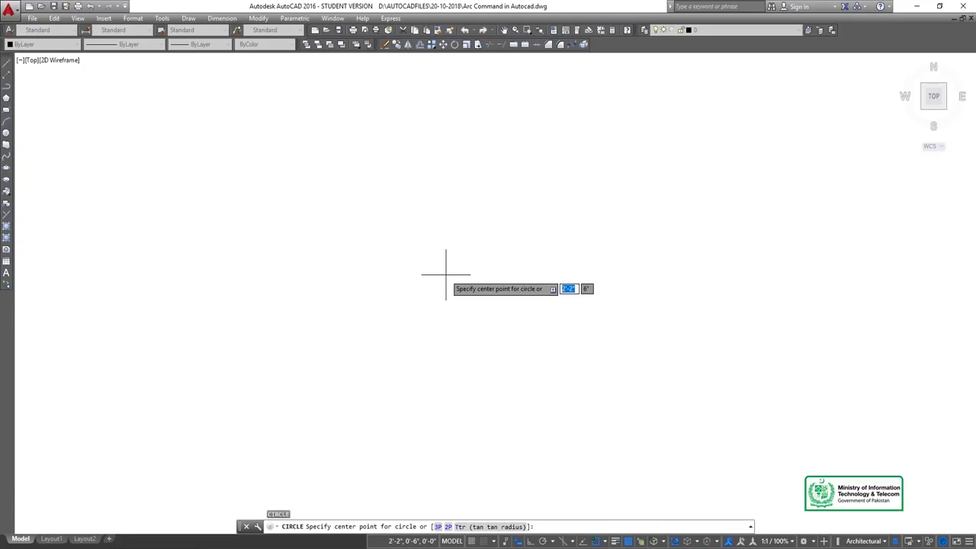
{"action": "key", "text": "Escape"}
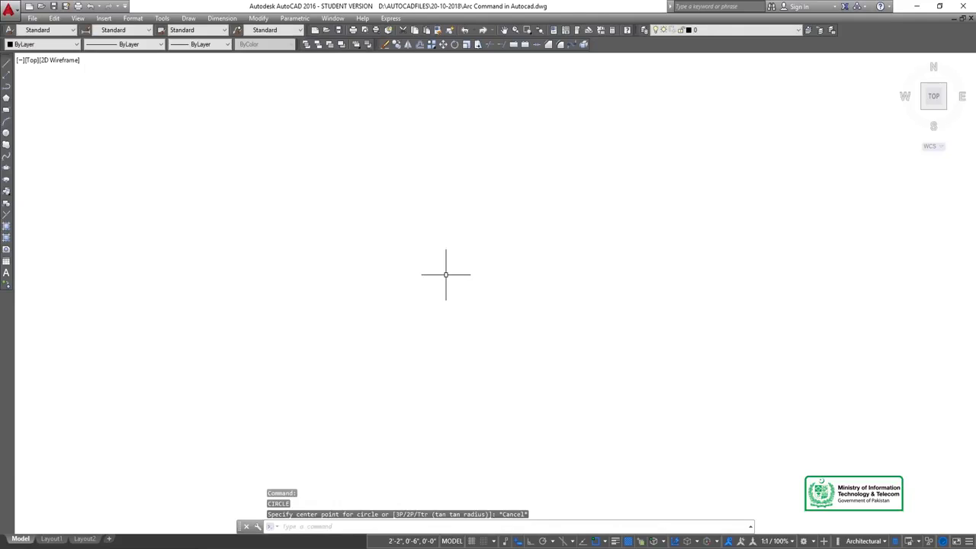
{"action": "type", "text": "z"}
{"action": "key", "text": "Return"}
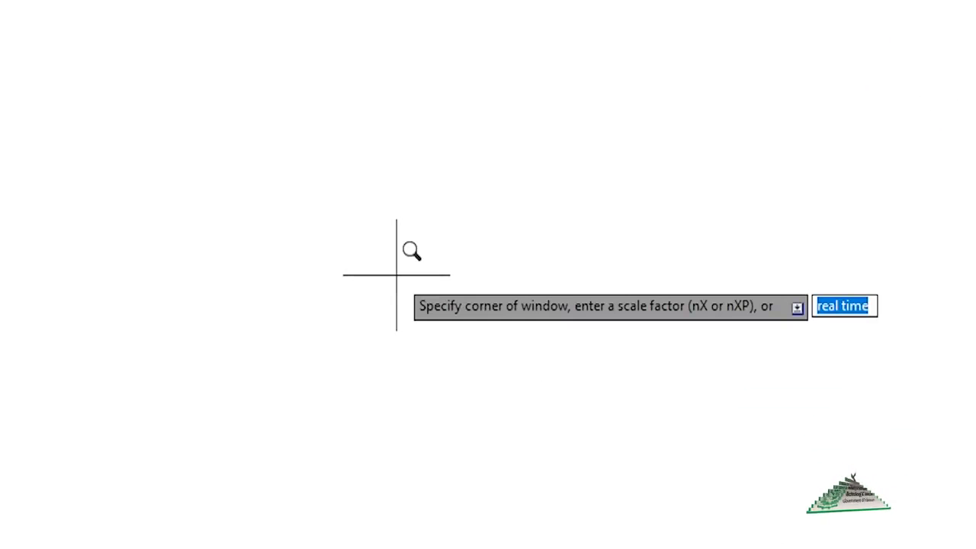
{"action": "type", "text": "e"}
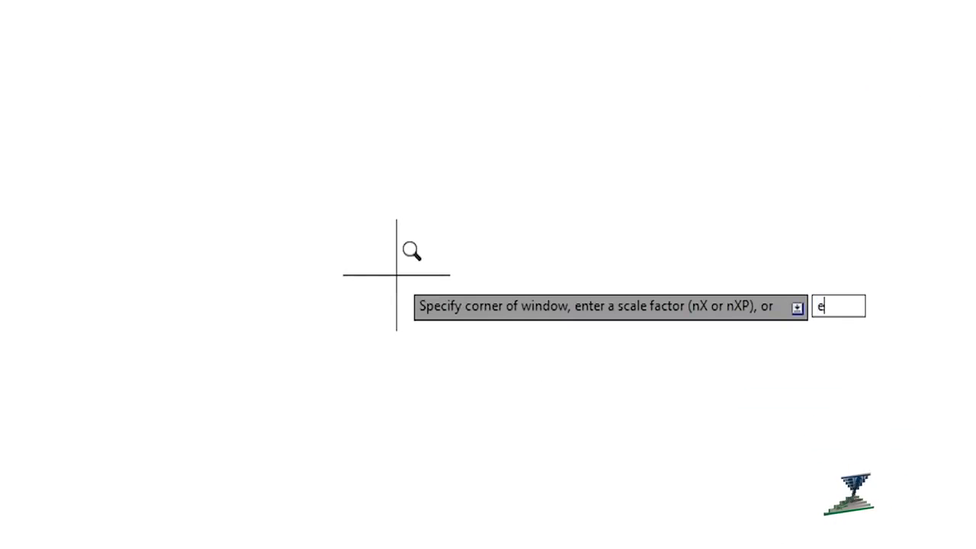
{"action": "key", "text": "Return"}
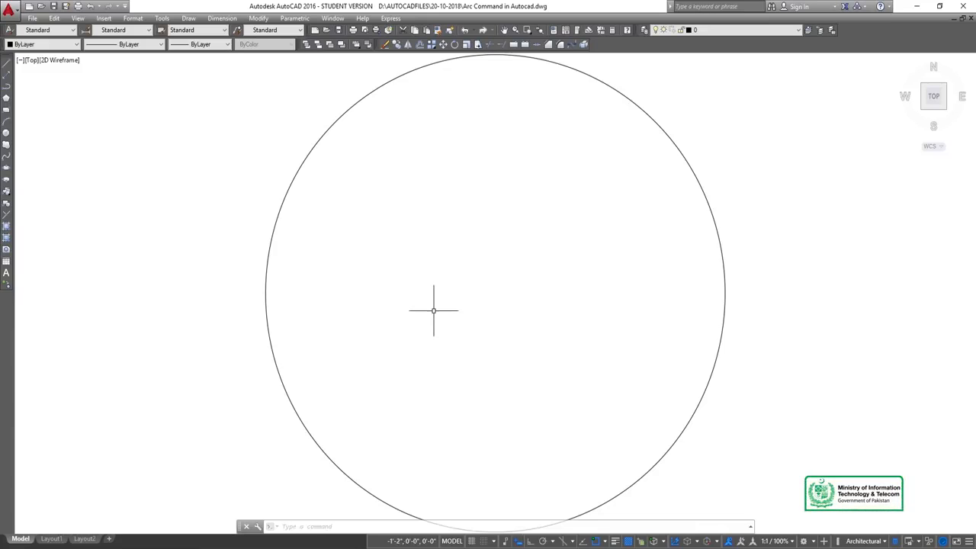
Draw a second circle freehand with a radius of about 10'-5", right of and slightly above the first circle
{"action": "scroll", "coordinate": [434, 310], "scroll_direction": "down", "scroll_amount": 4}
{"action": "scroll", "coordinate": [434, 310], "scroll_direction": "up", "scroll_amount": 4}
{"action": "scroll", "coordinate": [433, 310], "scroll_direction": "down", "scroll_amount": 2}
{"action": "middle_click_drag", "start_coordinate": [433, 311], "coordinate": [389, 319]}
{"action": "scroll", "coordinate": [389, 319], "scroll_direction": "up", "scroll_amount": 2}
{"action": "scroll", "coordinate": [389, 319], "scroll_direction": "down", "scroll_amount": 2}
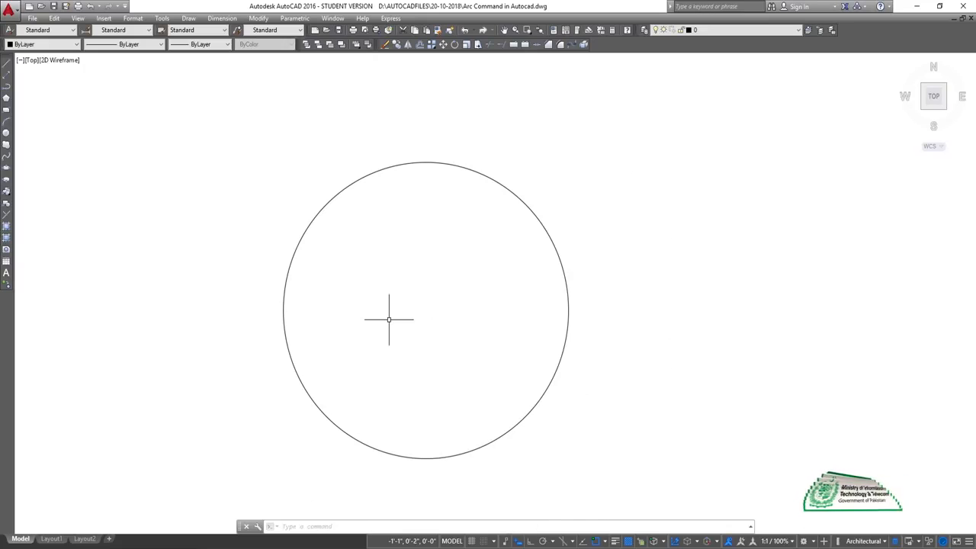
{"action": "scroll", "coordinate": [389, 319], "scroll_direction": "down", "scroll_amount": 2}
{"action": "middle_click_drag", "start_coordinate": [389, 320], "coordinate": [361, 285]}
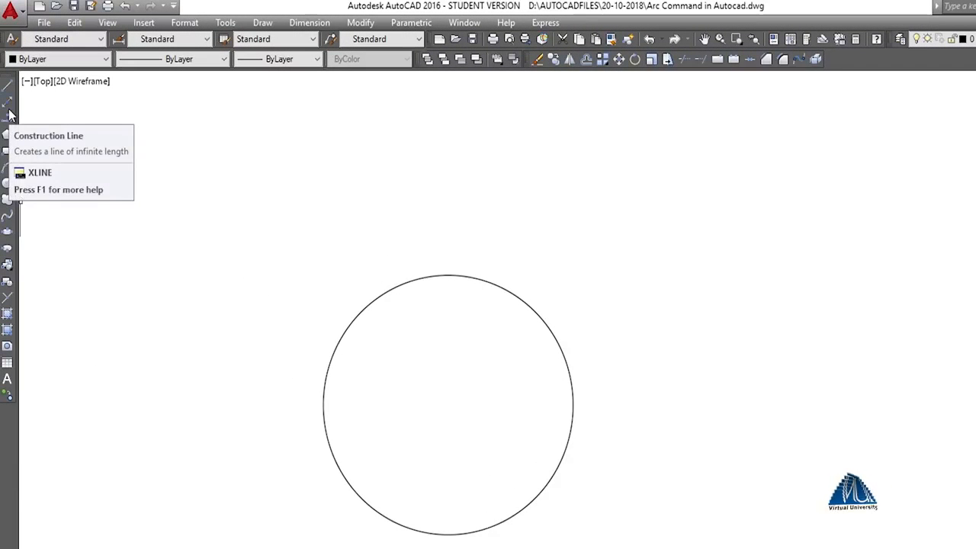
{"action": "left_click", "coordinate": [7, 187]}
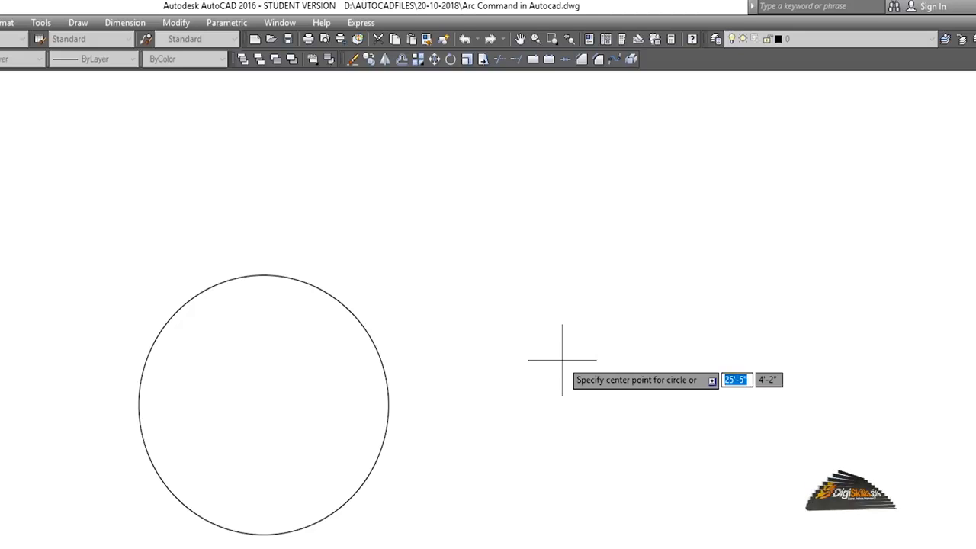
{"action": "left_click", "coordinate": [558, 334]}
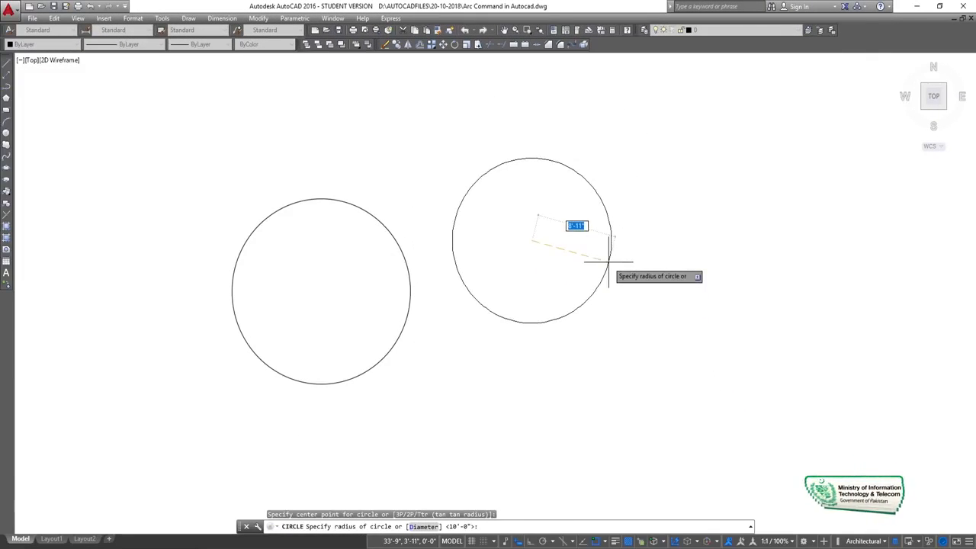
{"action": "left_click", "coordinate": [601, 305]}
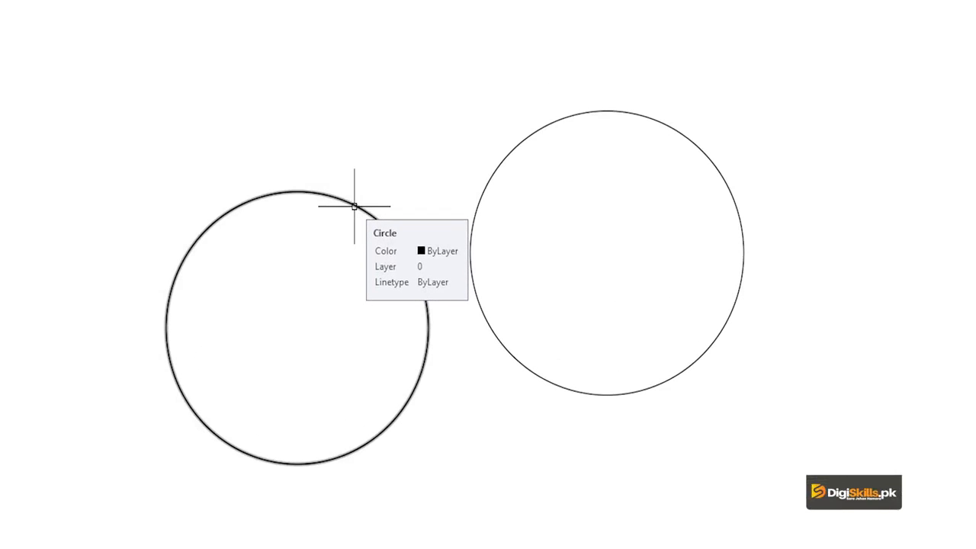
Modify the Standard dimension style's primary units to Architectural format with 0'-0" precision
{"action": "type", "text": "d"}
{"action": "key", "text": "Return"}
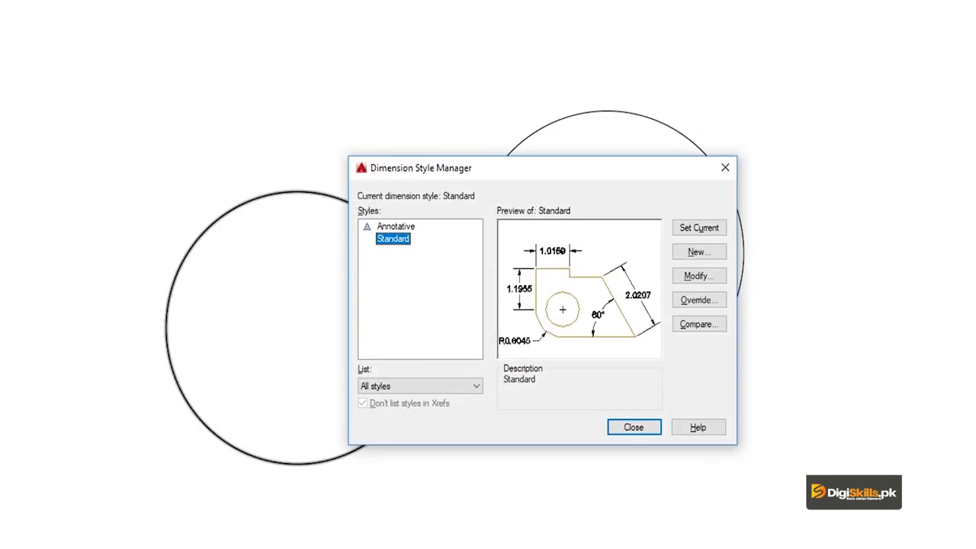
{"action": "left_click", "coordinate": [708, 277]}
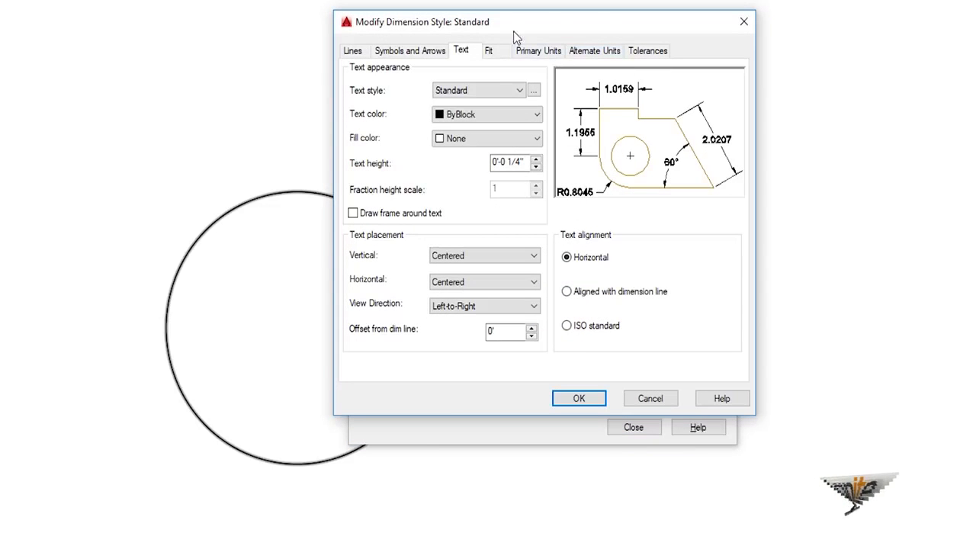
{"action": "left_click", "coordinate": [527, 50]}
{"action": "left_click", "coordinate": [504, 84]}
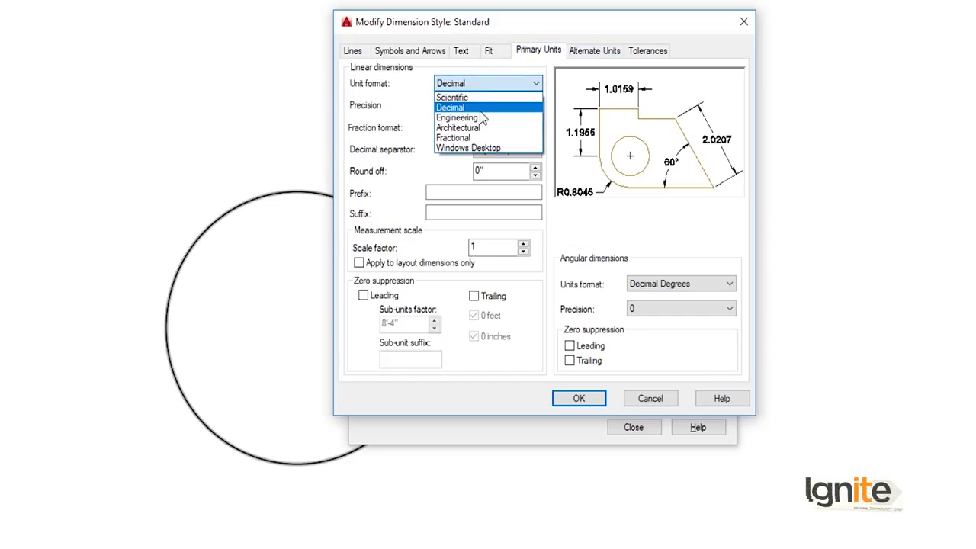
{"action": "left_click", "coordinate": [470, 114]}
{"action": "left_click", "coordinate": [483, 86]}
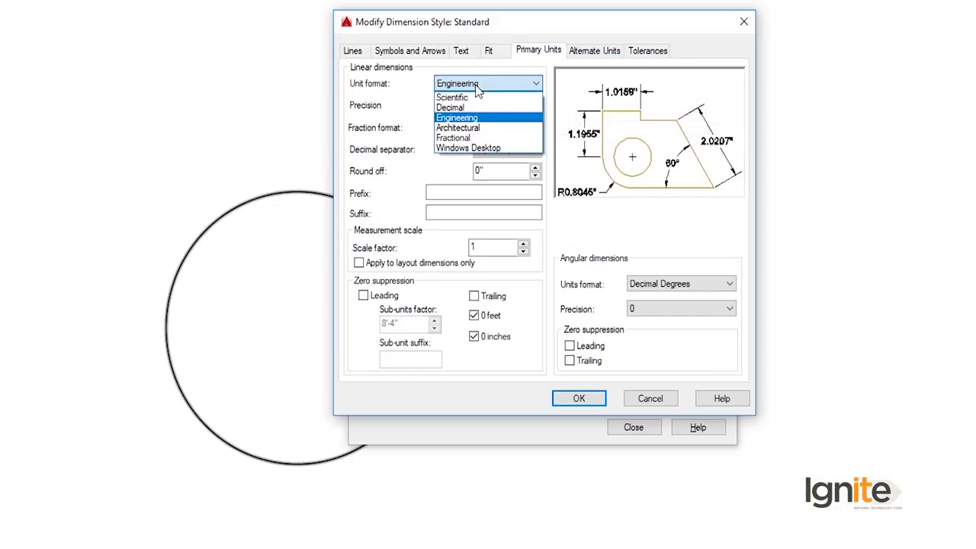
{"action": "left_click", "coordinate": [462, 127]}
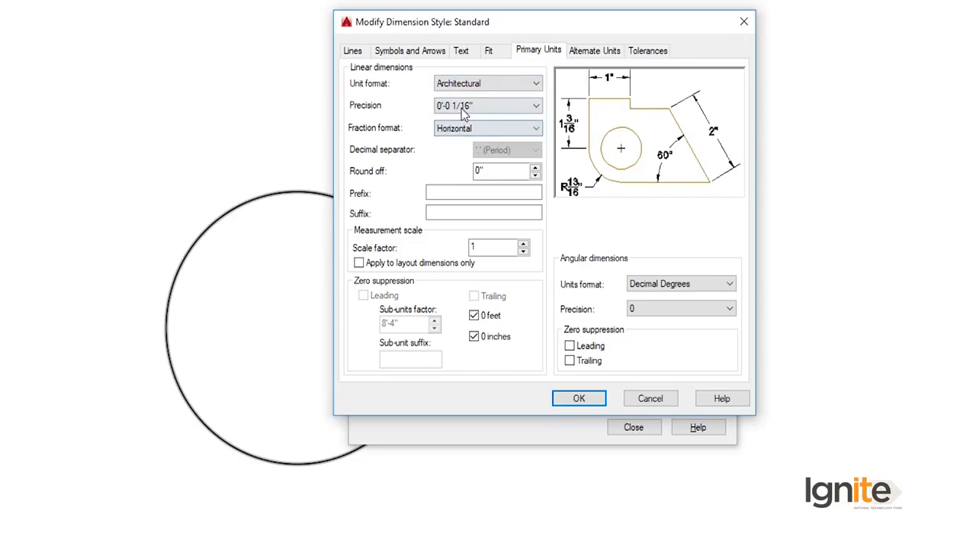
{"action": "left_click", "coordinate": [462, 107]}
{"action": "left_click", "coordinate": [468, 122]}
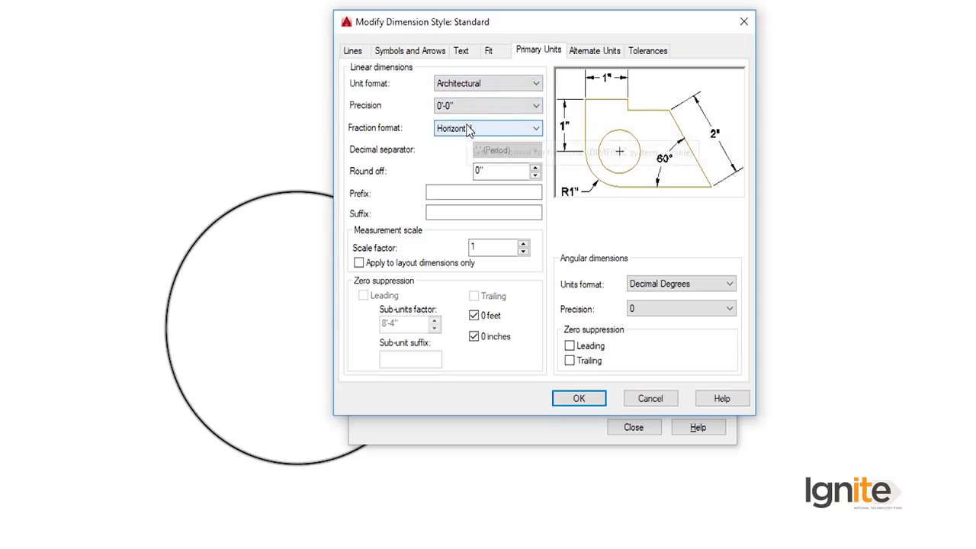
Set the Standard dimension style's text height to 7' and save the style changes
{"action": "left_click", "coordinate": [464, 55]}
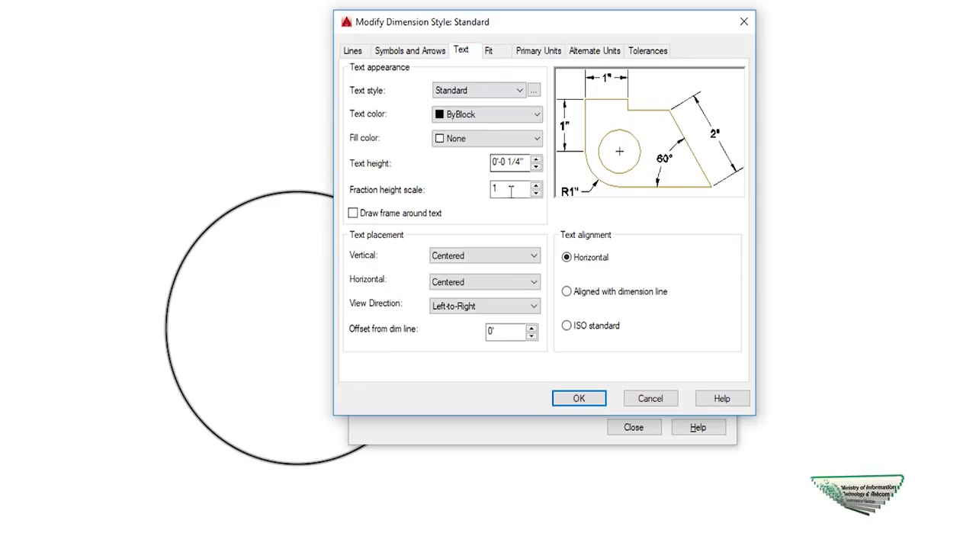
{"action": "left_click_drag", "start_coordinate": [525, 162], "coordinate": [472, 182]}
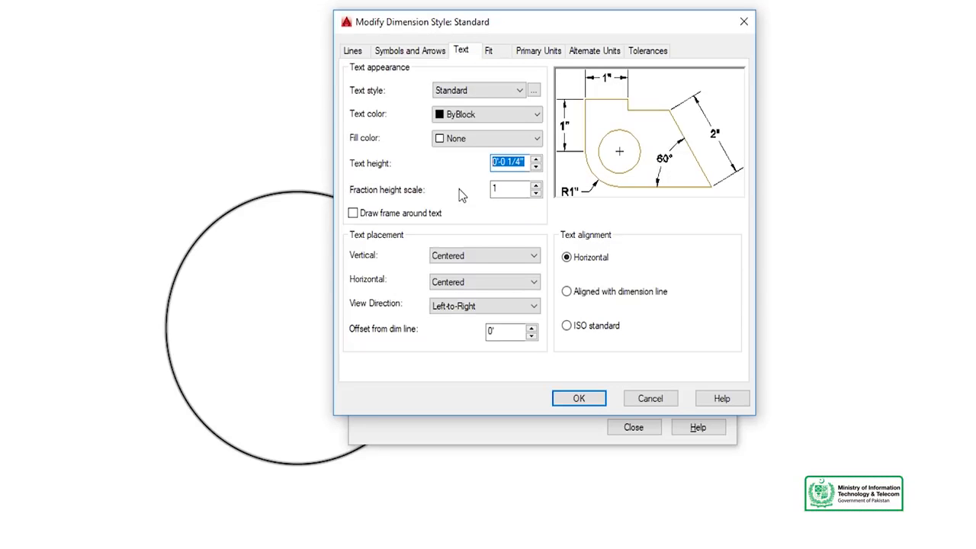
{"action": "type", "text": "7"}
{"action": "left_click", "coordinate": [578, 397]}
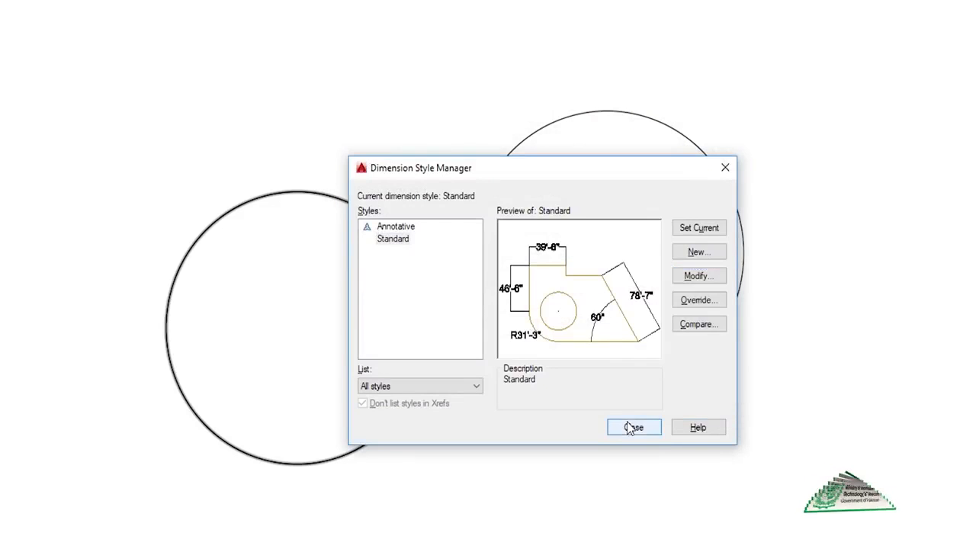
{"action": "left_click", "coordinate": [633, 428]}
Add a radius dimension to the first circle, with its text above and to the left of the circle
{"action": "left_click", "coordinate": [308, 23]}
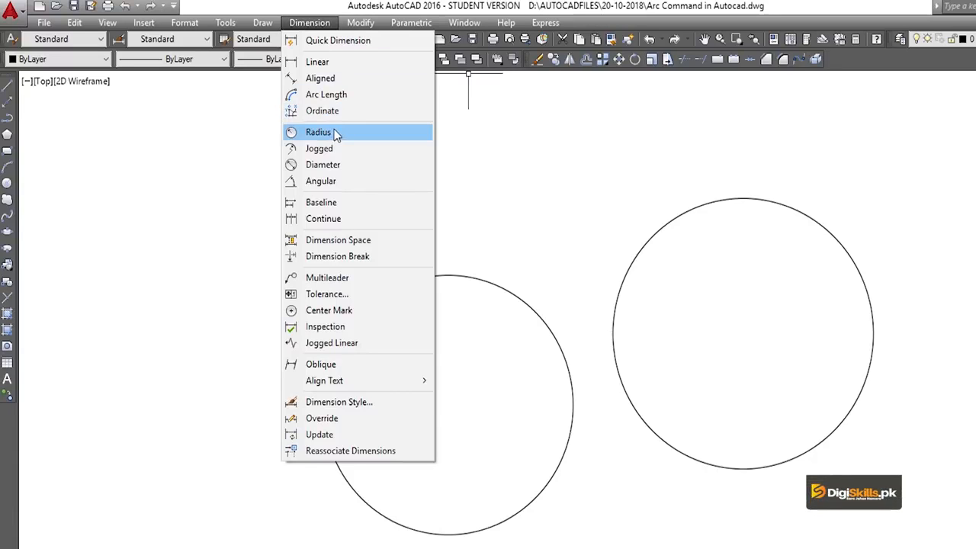
{"action": "left_click", "coordinate": [330, 134]}
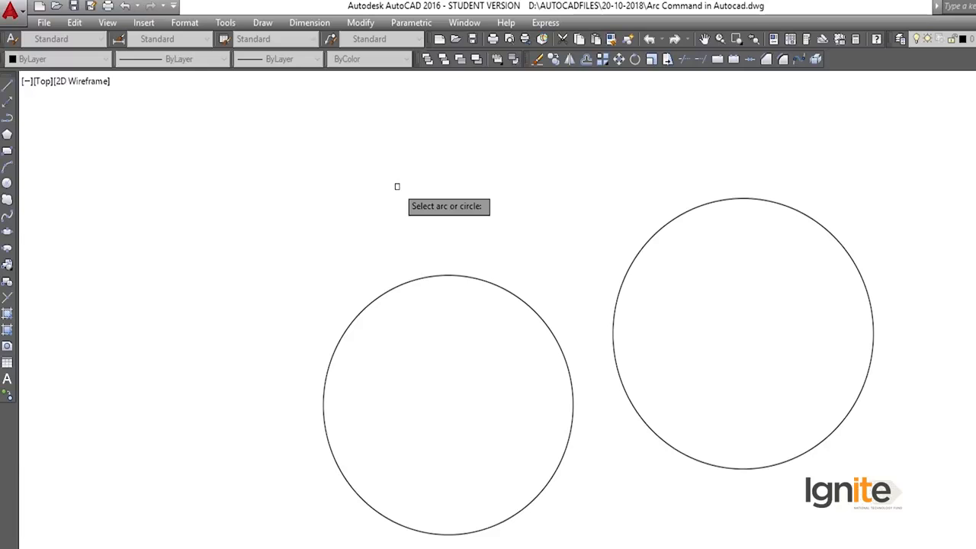
{"action": "left_click", "coordinate": [431, 284]}
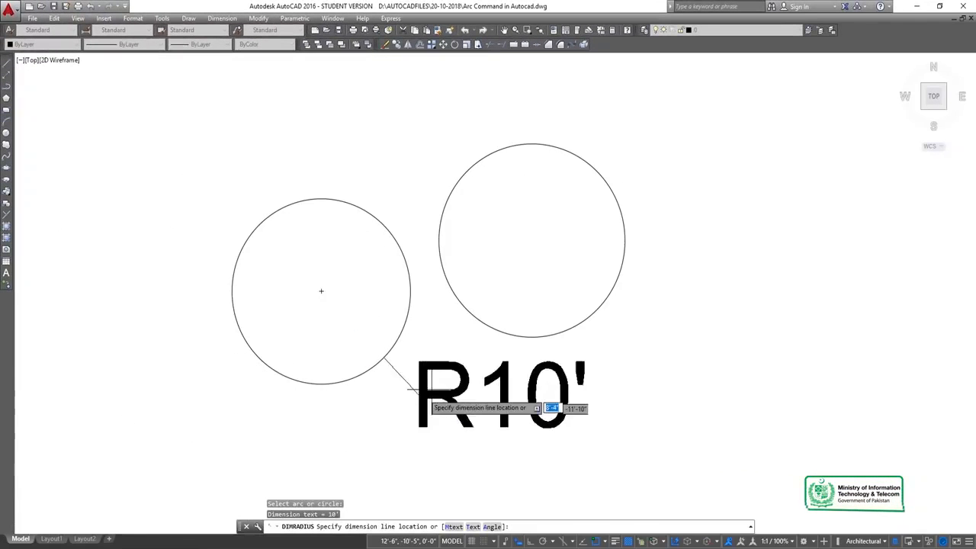
{"action": "left_click", "coordinate": [278, 154]}
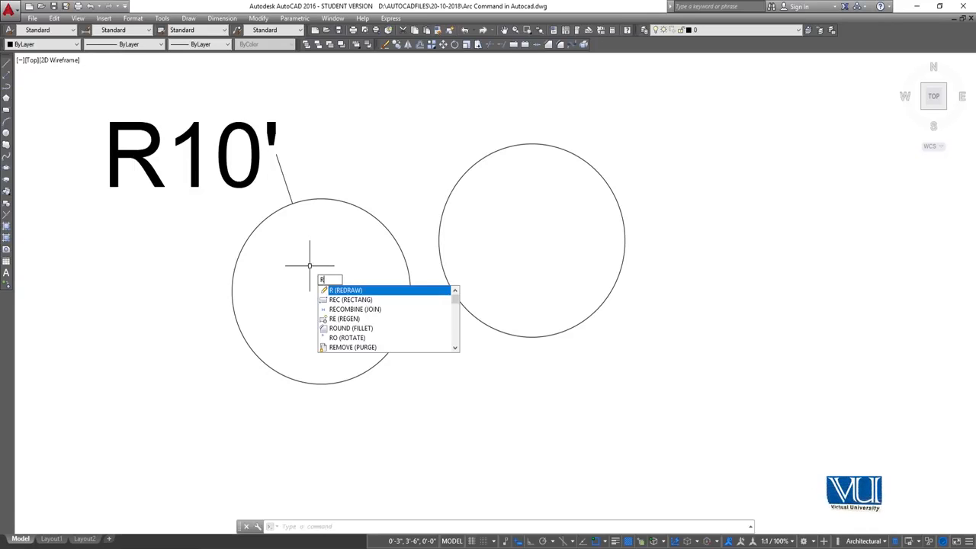
Draw a third, smaller circle freehand in the empty area above and right of the other two circles
{"action": "key", "text": "BackSpace"}
{"action": "type", "text": "c"}
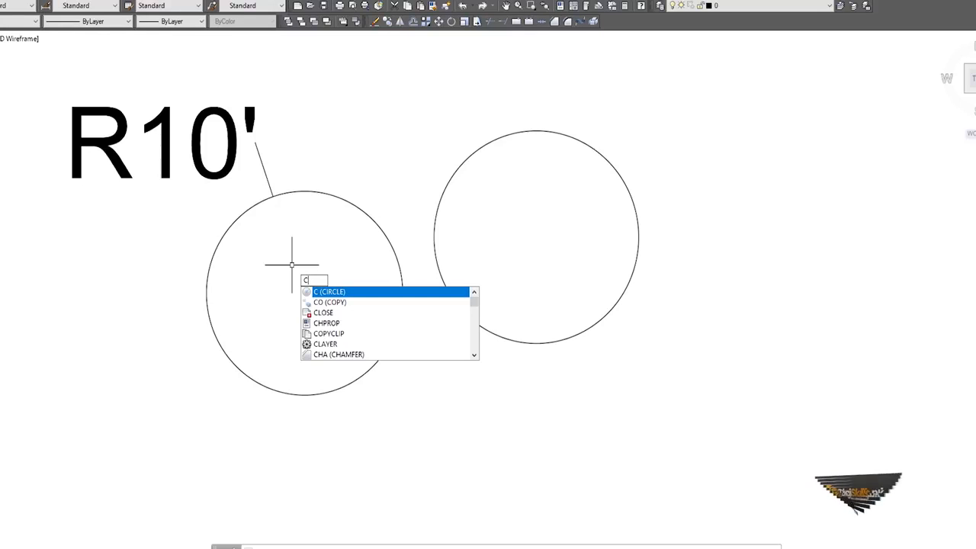
{"action": "key", "text": "Return"}
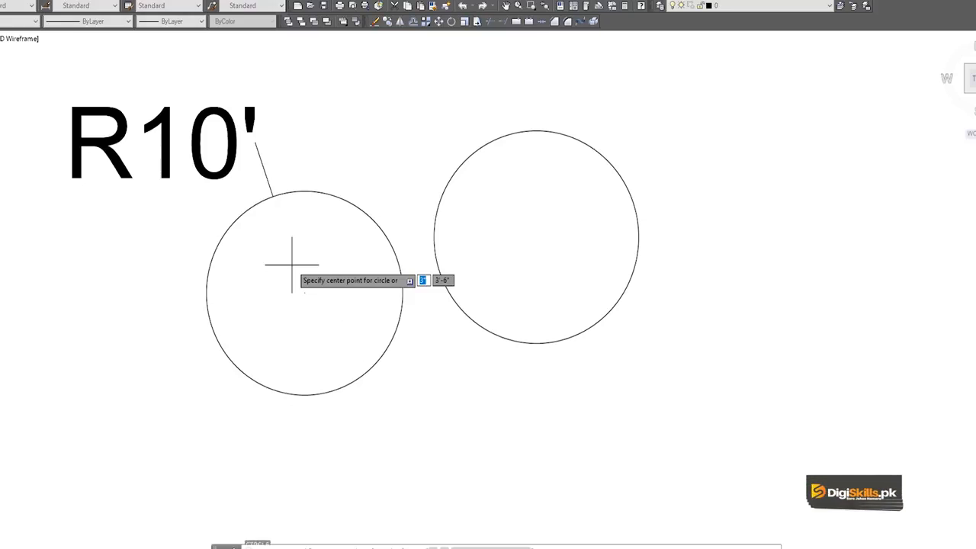
{"action": "middle_click_drag", "start_coordinate": [717, 235], "coordinate": [427, 335]}
{"action": "left_click", "coordinate": [531, 216]}
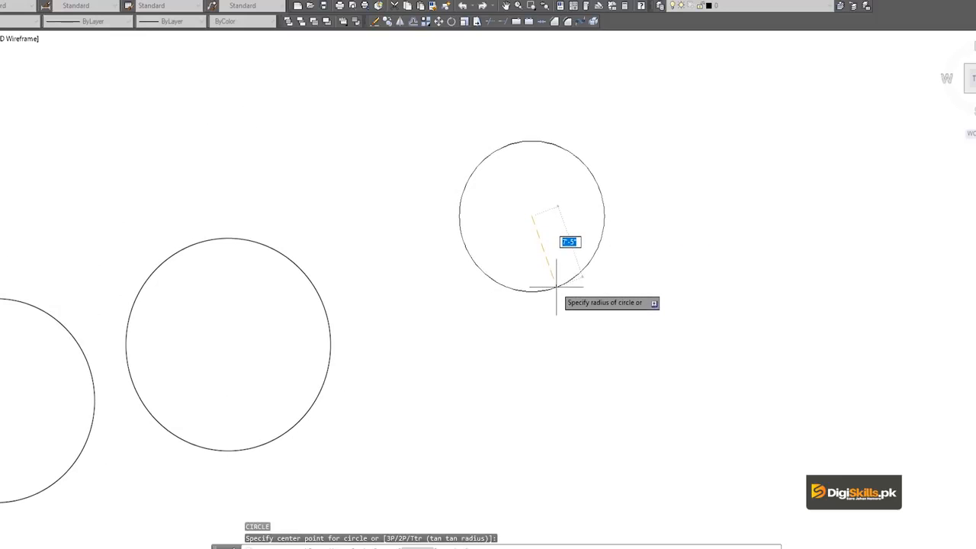
{"action": "left_click", "coordinate": [564, 297]}
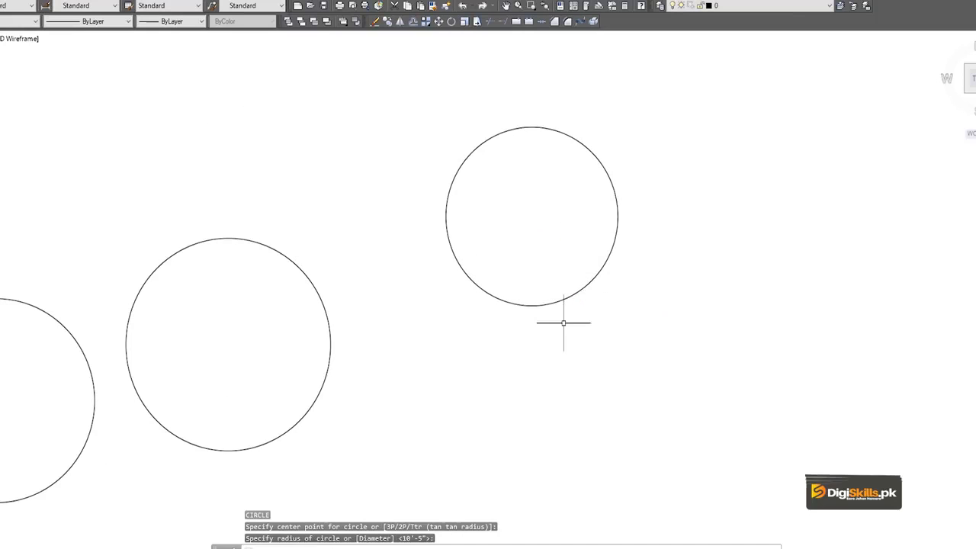
Examine the available circle construction methods and take a closer look at the first, dimensioned circle
{"action": "left_click", "coordinate": [160, 21]}
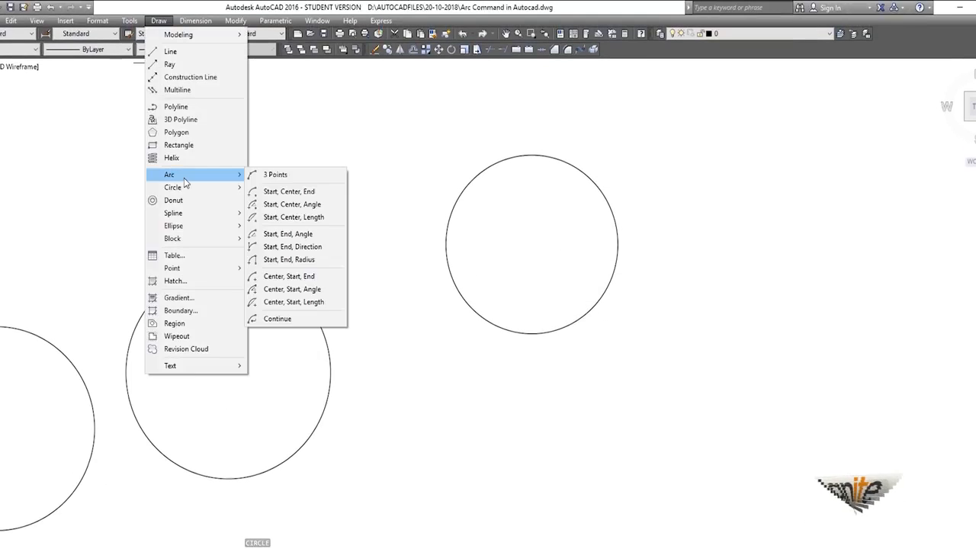
{"action": "mouse_move", "coordinate": [191, 187]}
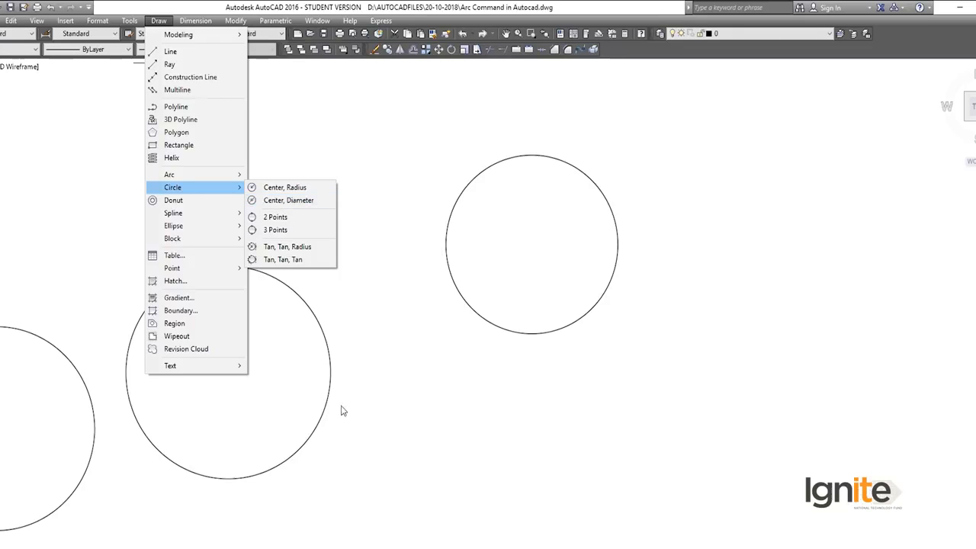
{"action": "left_click", "coordinate": [427, 326]}
{"action": "left_click", "coordinate": [399, 369]}
{"action": "mouse_move", "coordinate": [277, 392]}
{"action": "middle_mouse_down"}
{"action": "mouse_move", "coordinate": [379, 326]}
{"action": "mouse_move", "coordinate": [547, 279]}
{"action": "middle_mouse_up"}
{"action": "scroll", "coordinate": [276, 292], "scroll_direction": "up", "scroll_amount": 1}
{"action": "scroll", "coordinate": [276, 292], "scroll_direction": "down", "scroll_amount": 1}
{"action": "mouse_move", "coordinate": [278, 294]}
{"action": "middle_mouse_down"}
{"action": "mouse_move", "coordinate": [374, 254]}
{"action": "mouse_move", "coordinate": [339, 273]}
{"action": "middle_mouse_up"}
{"action": "scroll", "coordinate": [351, 244], "scroll_direction": "down", "scroll_amount": 1}
{"action": "scroll", "coordinate": [351, 244], "scroll_direction": "up", "scroll_amount": 1}
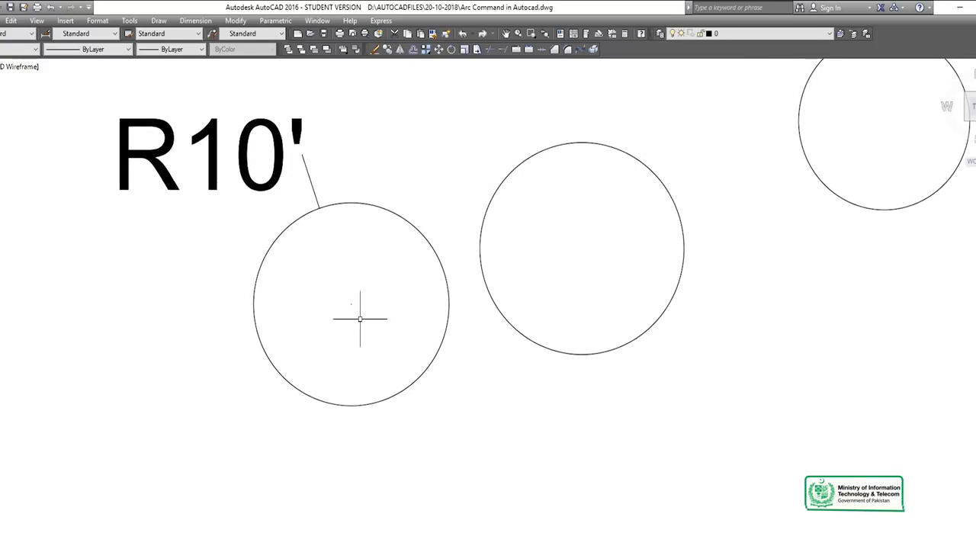
{"action": "scroll", "coordinate": [354, 303], "scroll_direction": "up", "scroll_amount": 2}
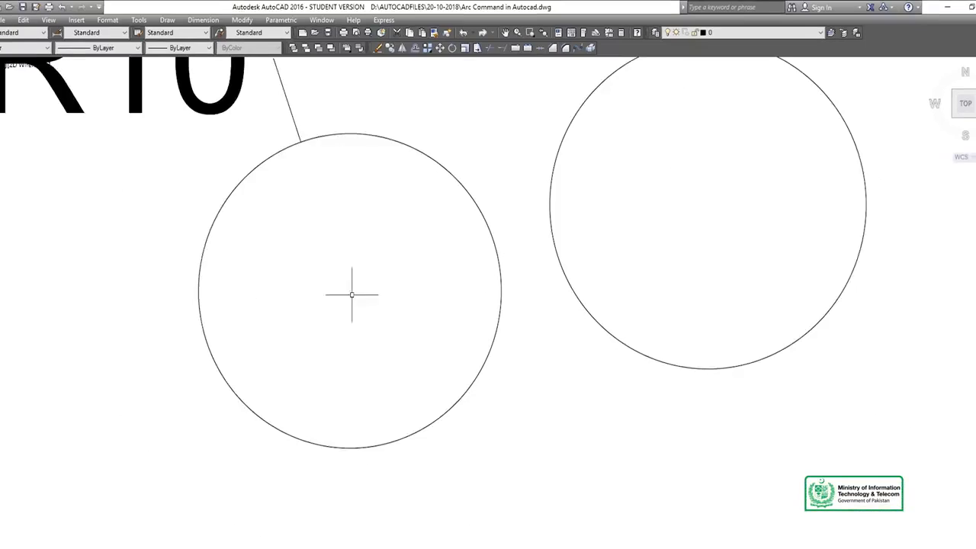